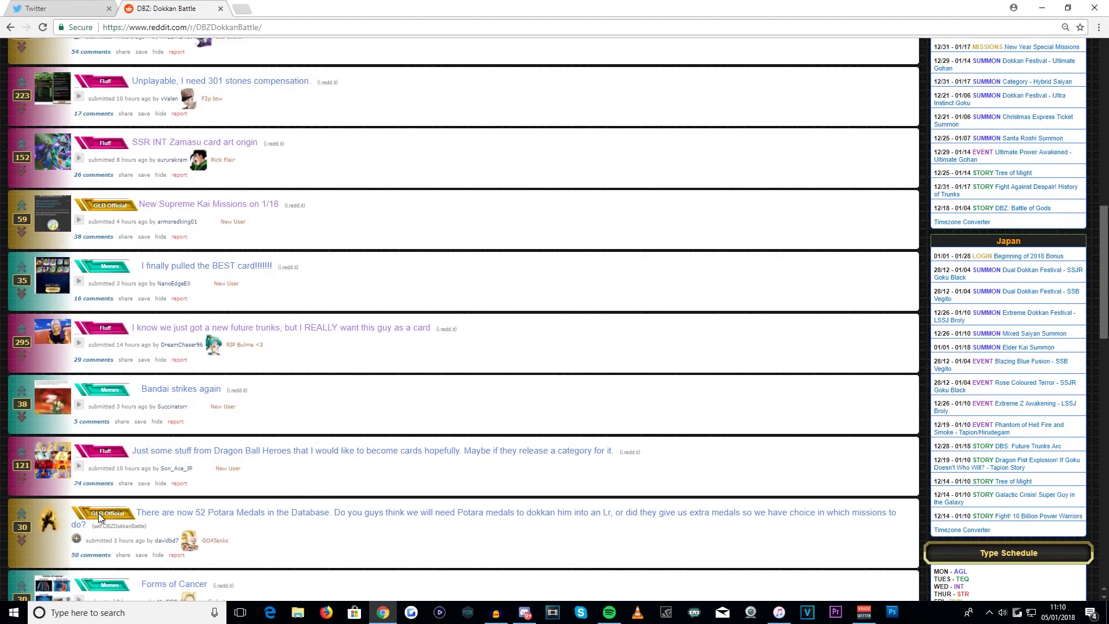
Step: Read the Potara medals comment thread, then go back to the r/DBZDokkanBattle listing
left_click(138, 512)
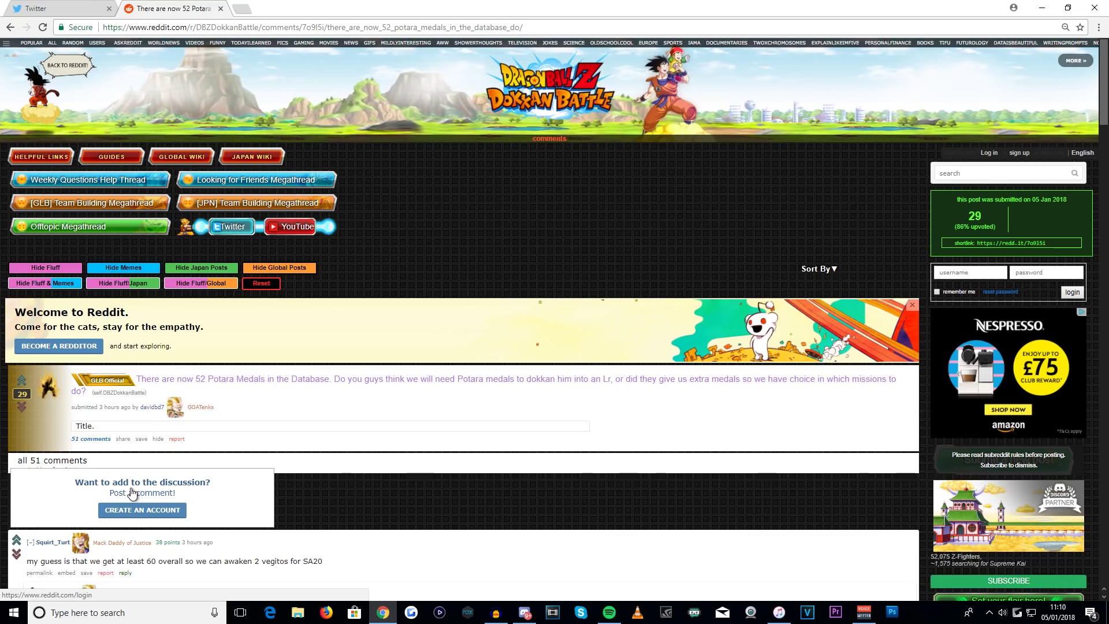
key("alt+Left")
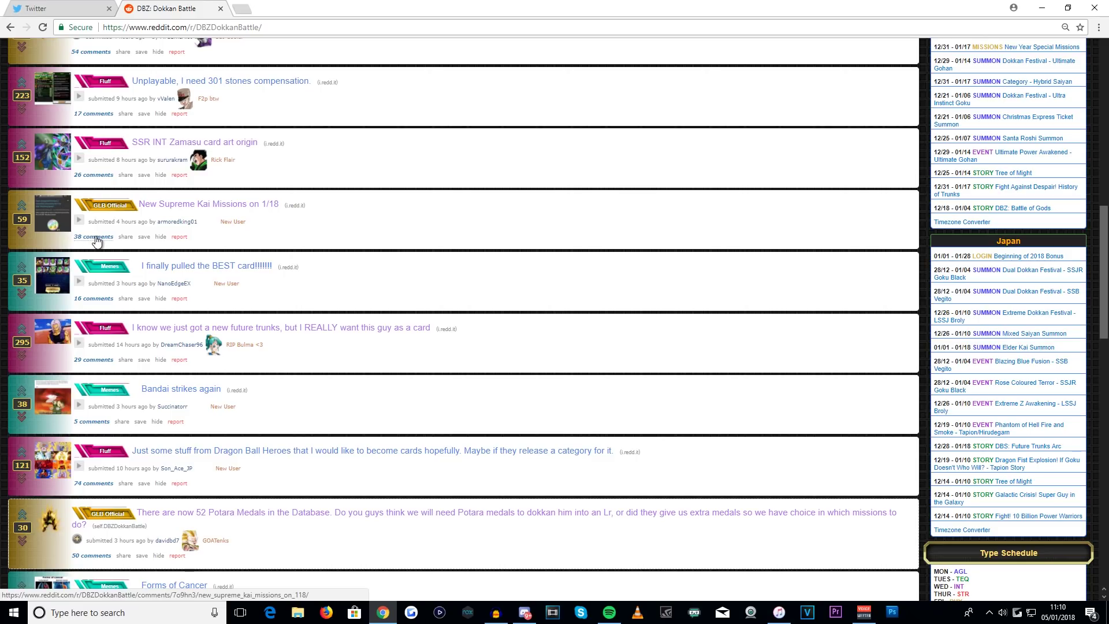
Step: Open 'New Supreme Kai Missions on 1/18' and view its Shocking Speed mission image full size
key("alt+Right")
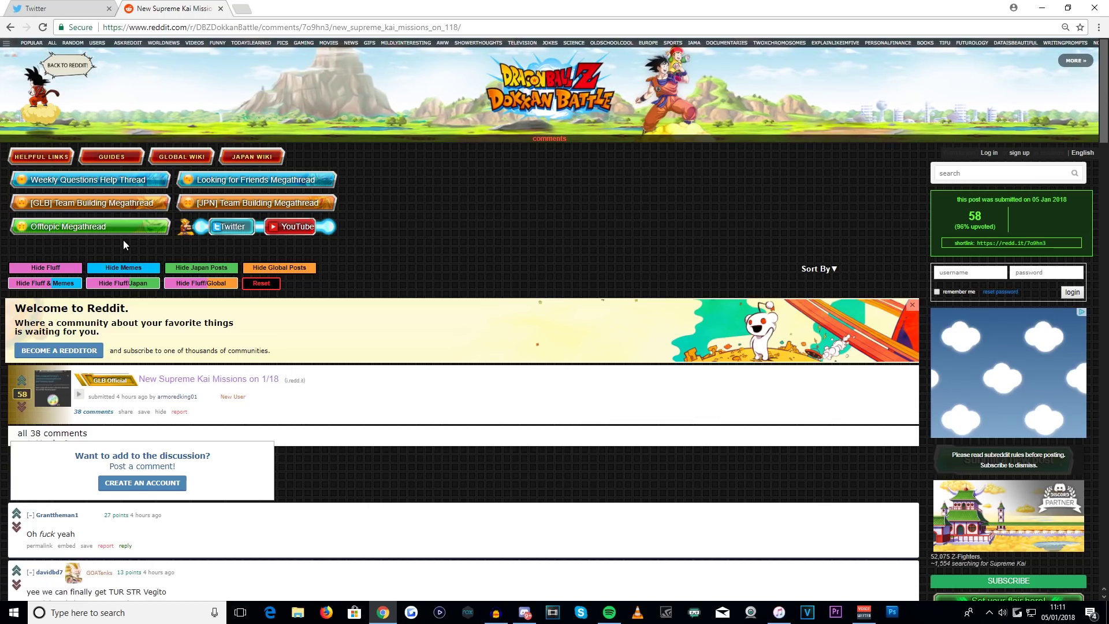
left_click(227, 385)
left_click(685, 373)
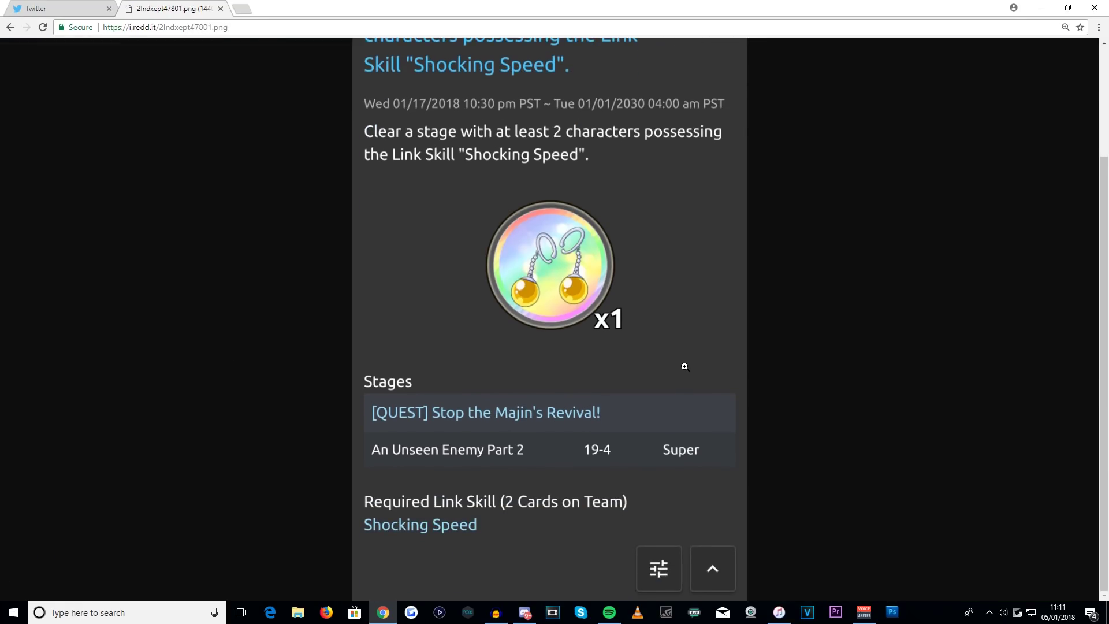
Step: Go back from the mission image to the 'New Supreme Kai Missions on 1/18' discussion
left_click(10, 26)
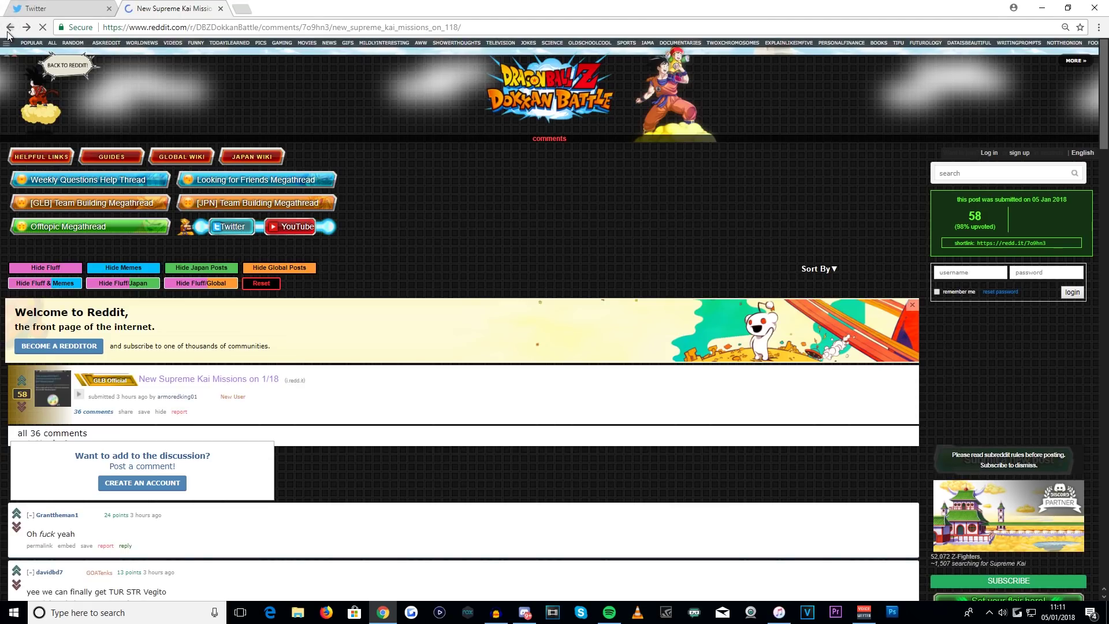